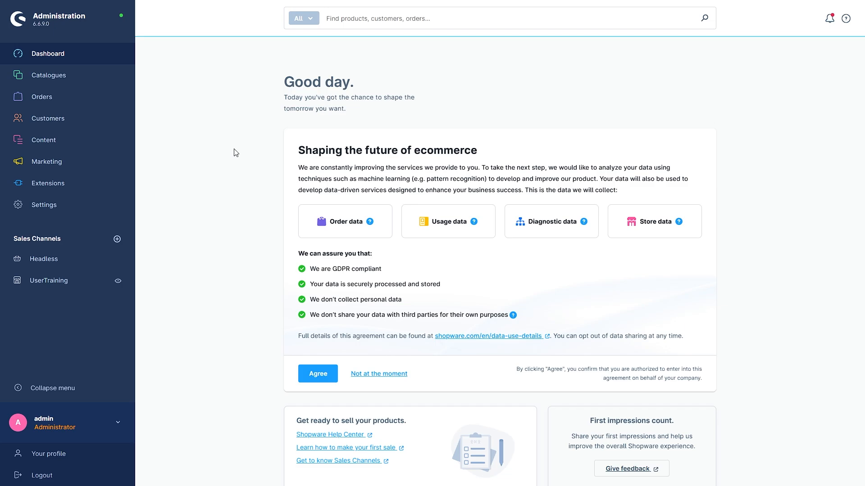
Step: Open the American Ultra Stratocaster product from the catalogue's product list
mouse_move(88, 79)
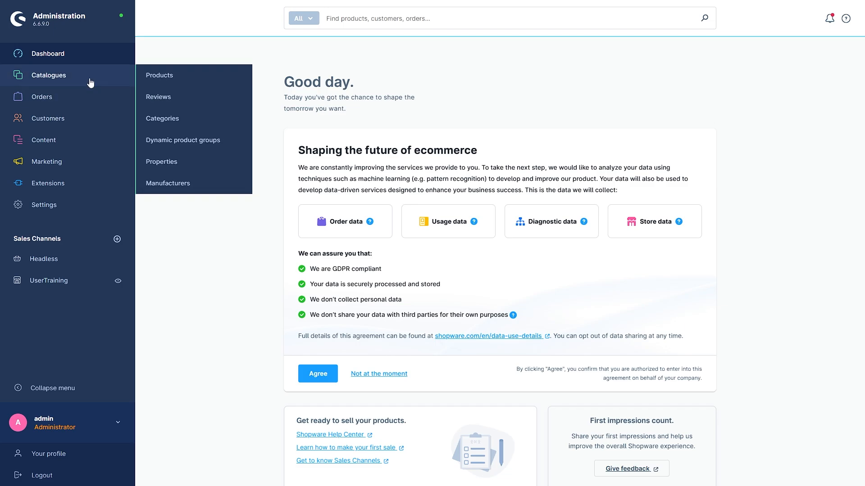
left_click(166, 77)
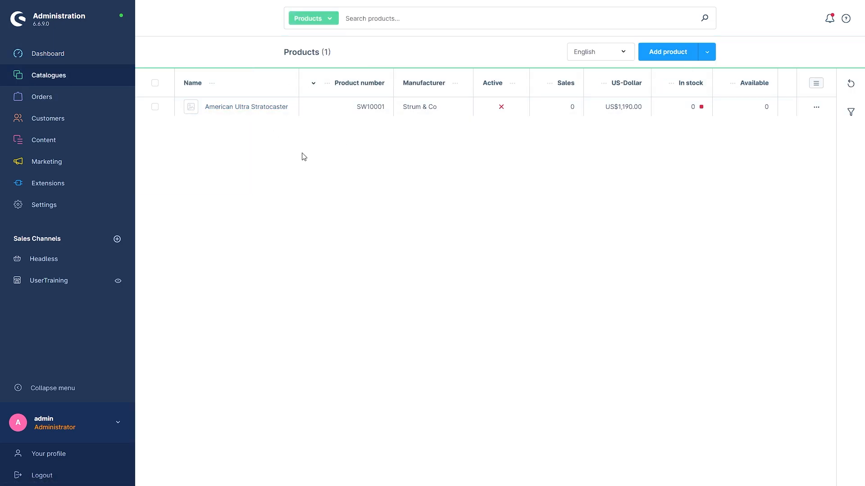
left_click(256, 108)
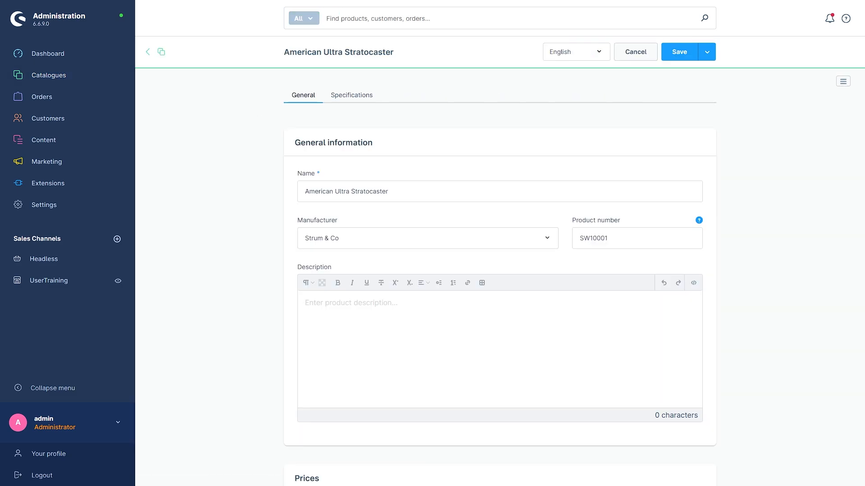
left_click(842, 84)
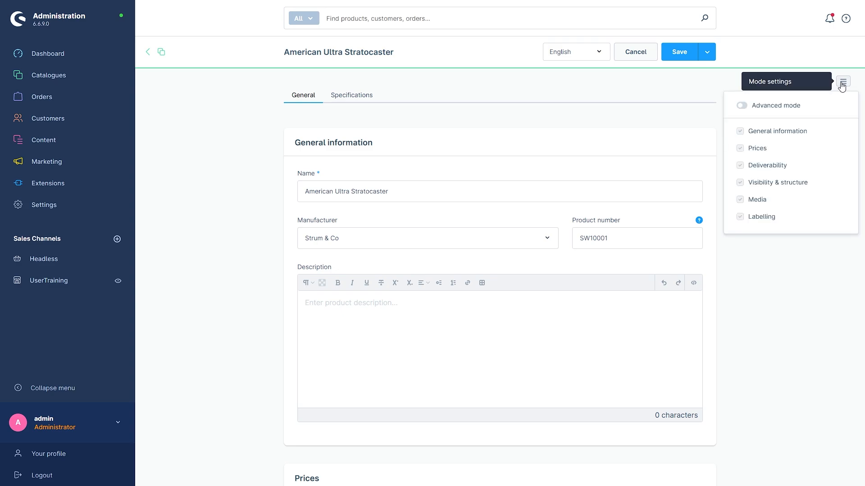
left_click(742, 107)
left_click(742, 106)
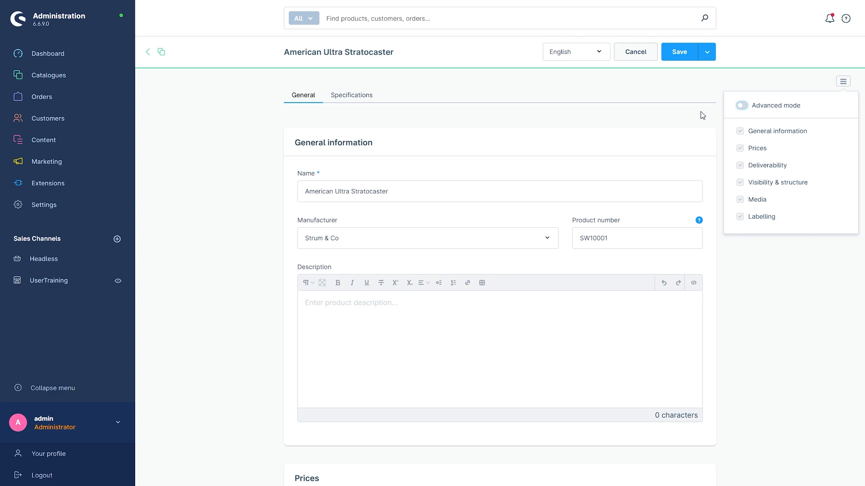
left_click(845, 83)
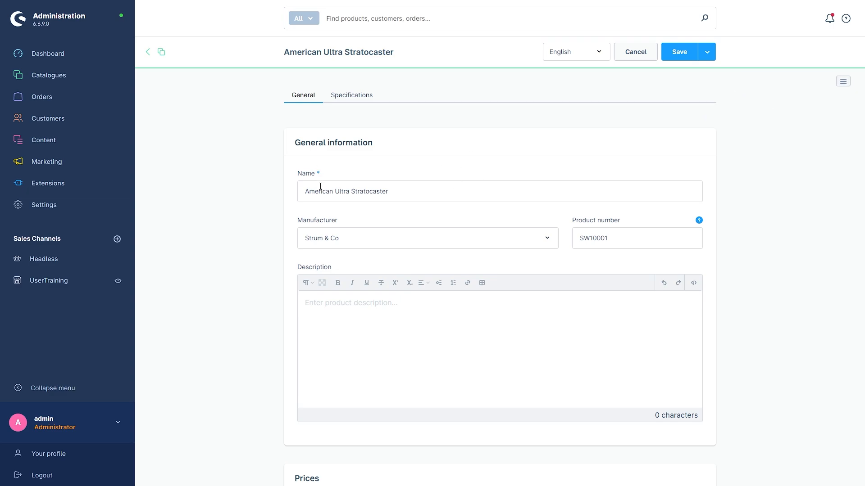
Step: Enter the heading Description in the product description and format it bold and underlined
scroll(277, 187, "down", 1)
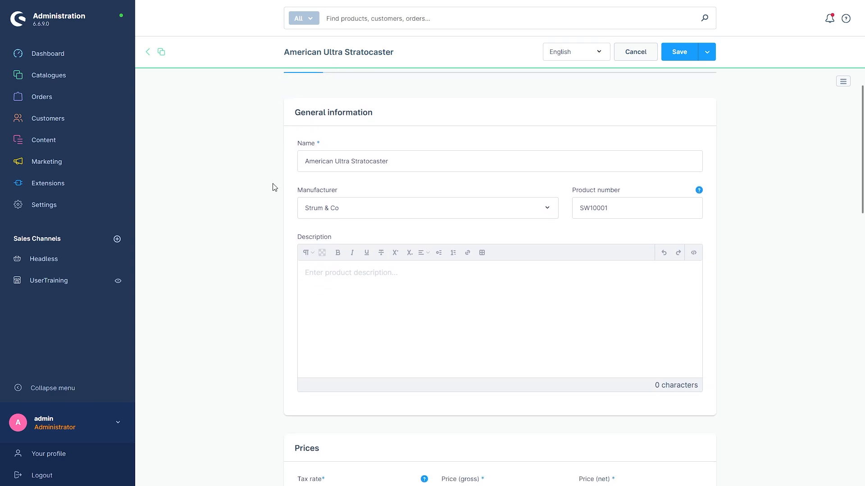
scroll(232, 195, "down", 3)
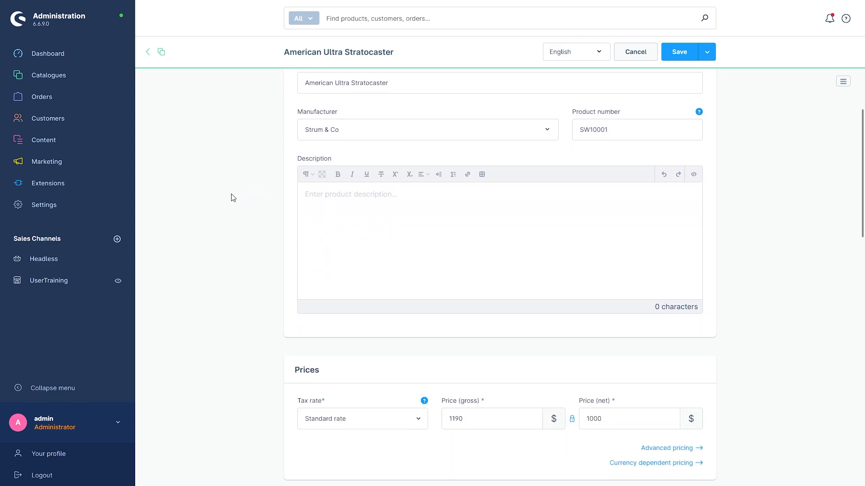
left_click(320, 195)
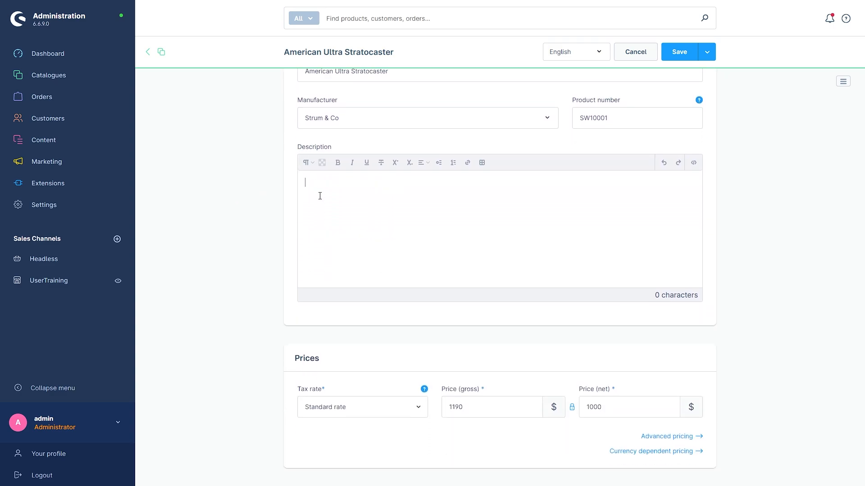
left_click_drag(331, 152, 224, 190)
left_click(338, 164)
left_click(366, 164)
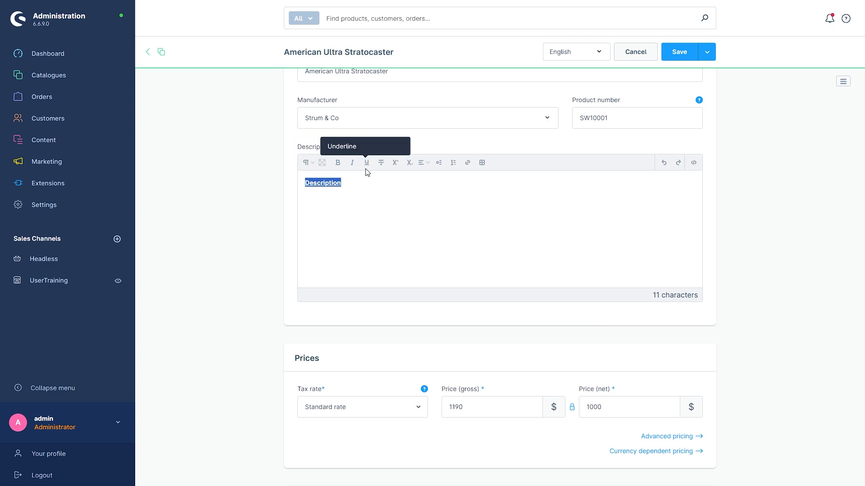
Step: Insert a 2 × 2 table on a new line below the Description heading
left_click(372, 205)
key("Return")
key("Return")
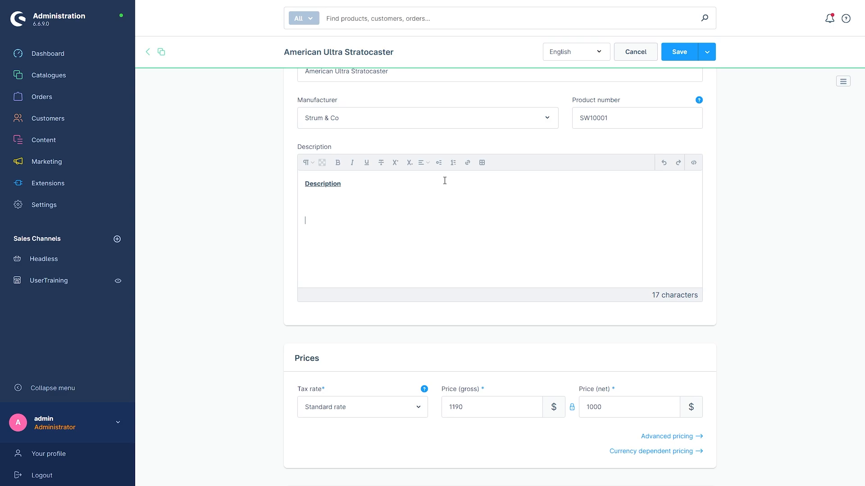
key("BackSpace")
left_click(482, 163)
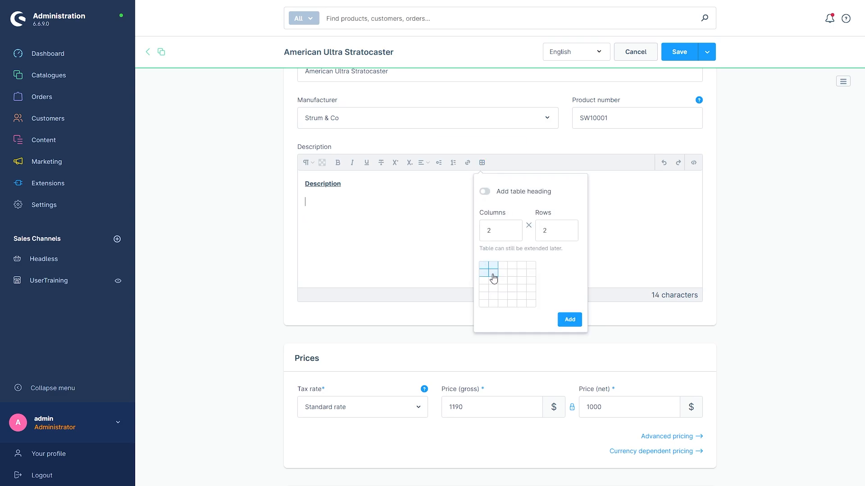
left_click(493, 279)
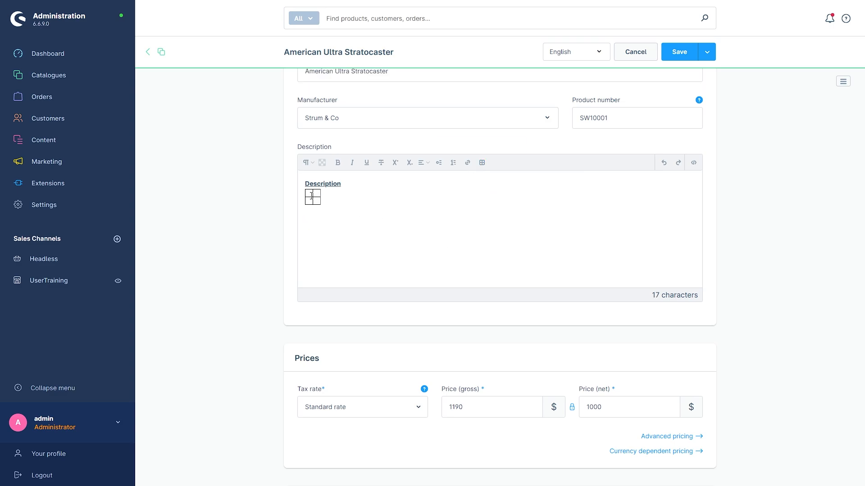
Step: Fill the table cells with 12, 34, 56 and 78
type("12 ")
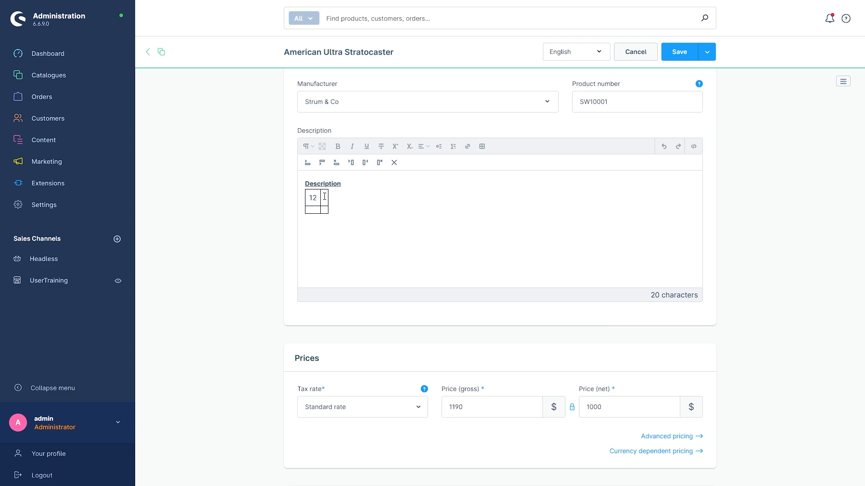
type("34")
key("Tab")
type("56 78")
left_click(385, 237)
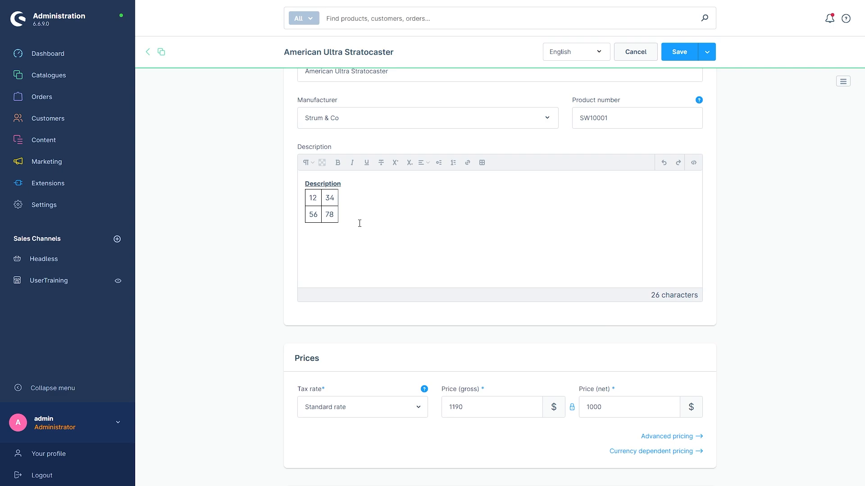
scroll(360, 227, "down", 2)
scroll(471, 236, "down", 2)
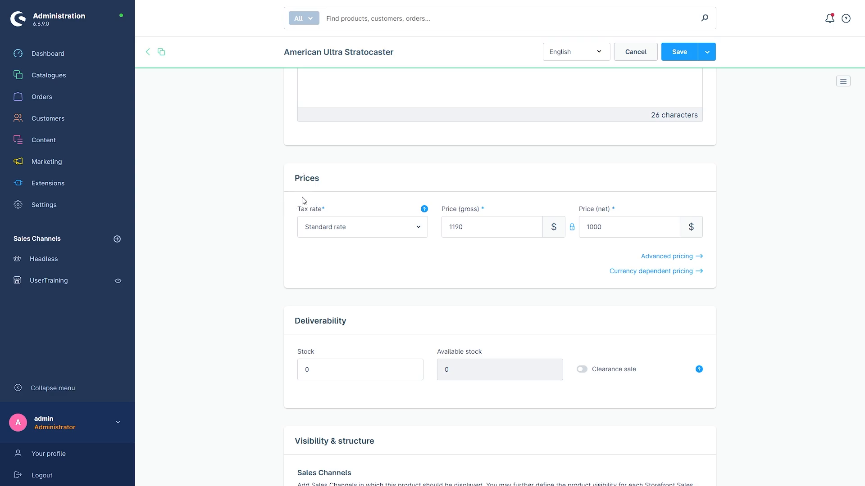
left_click(342, 230)
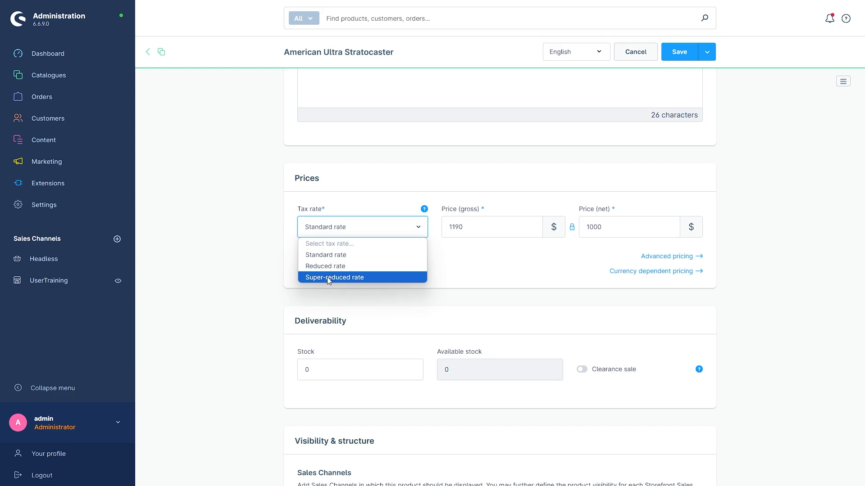
left_click(460, 280)
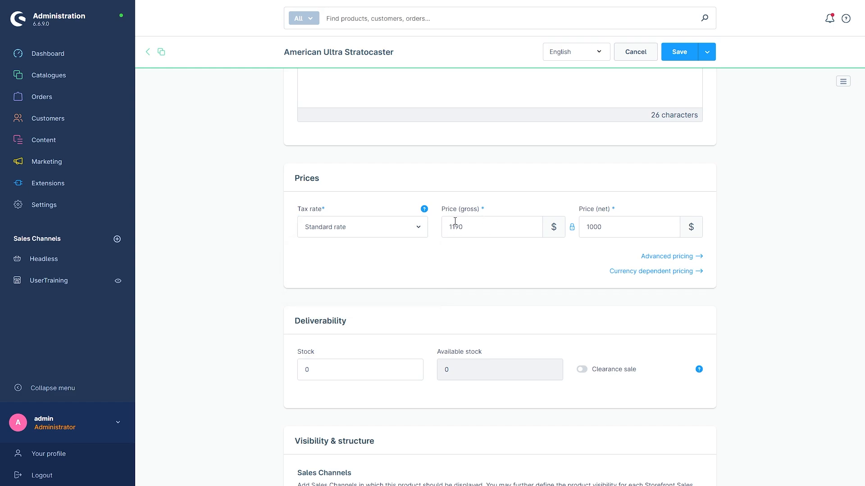
Step: Try editing the gross price and toggling the lock between gross and net prices
left_click(470, 230)
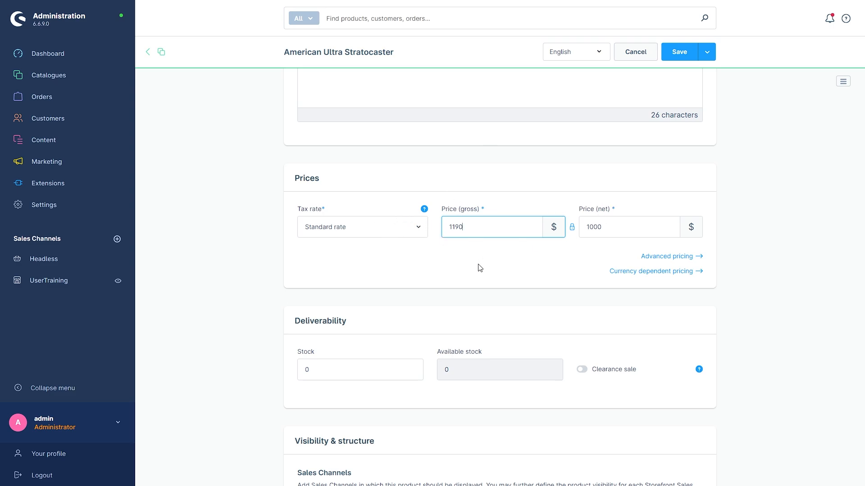
key("BackSpace")
left_click(572, 230)
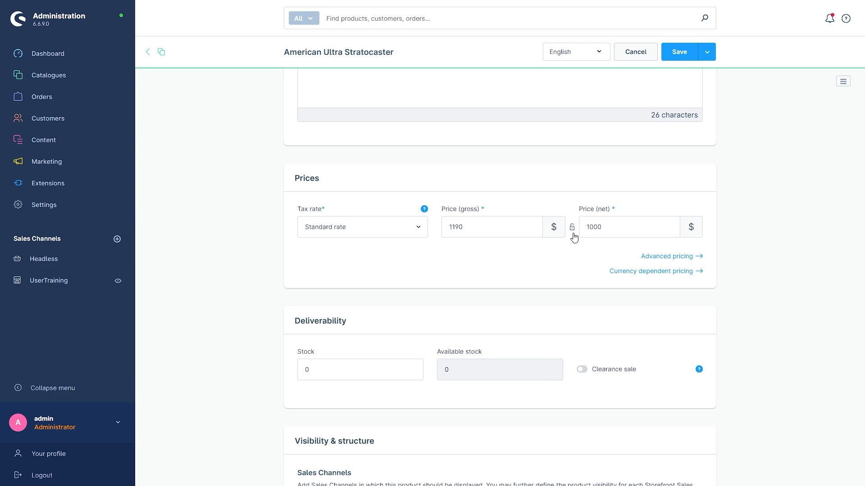
left_click(461, 228)
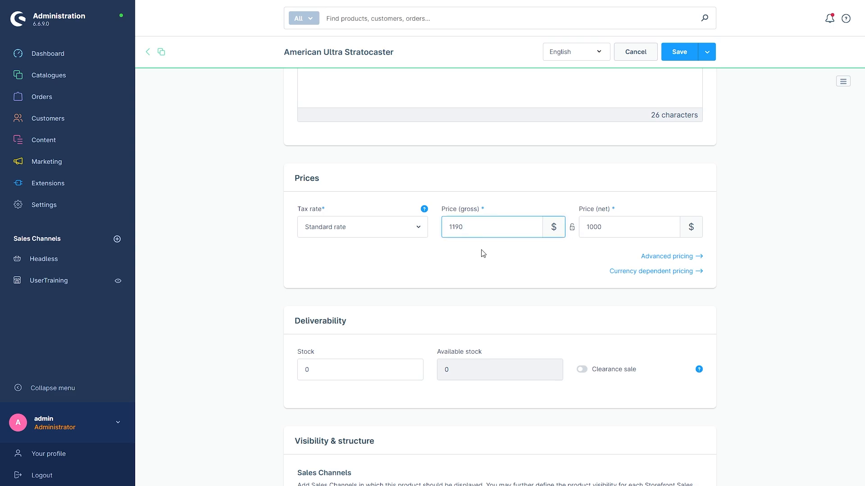
key("BackSpace")
type("0")
left_click(572, 229)
Step: Set the stock to 100 and switch on Clearance sale
scroll(523, 236, "down", 1)
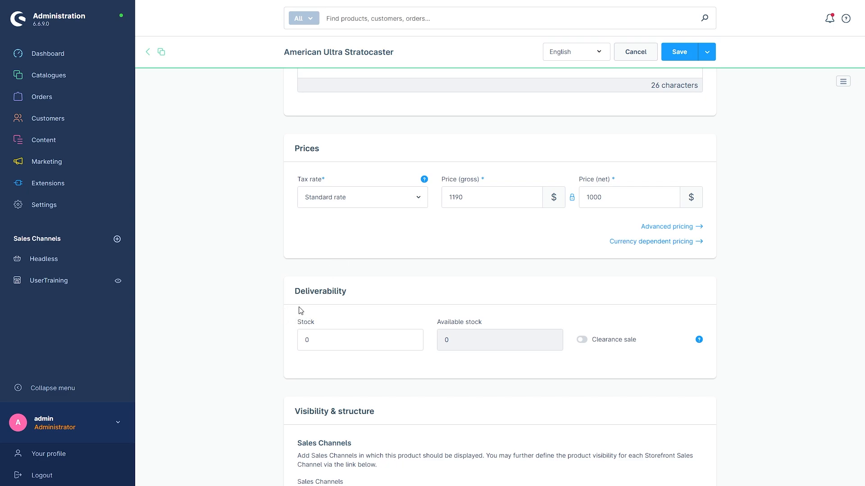
double_click(315, 335)
type("100")
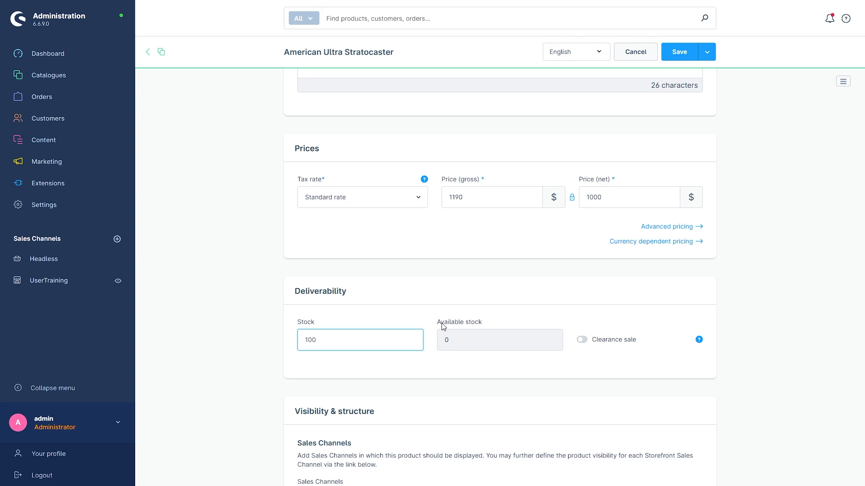
left_click(584, 342)
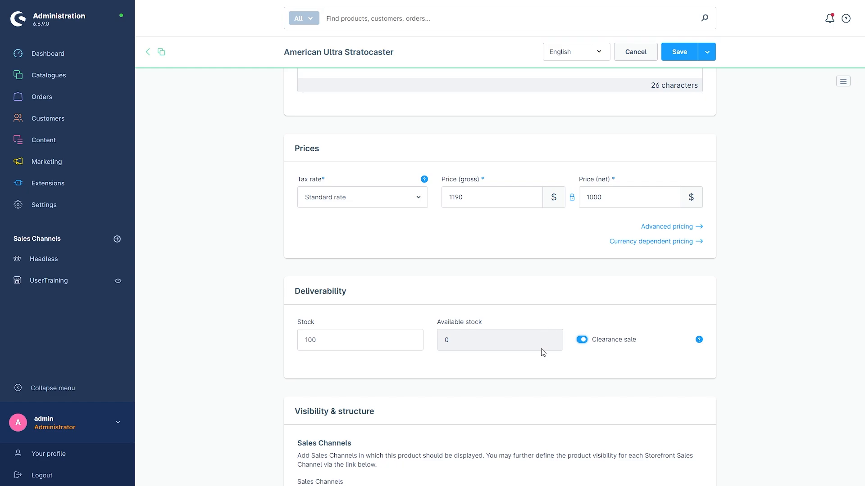
Step: Switch on Active for all selected Sales Channels
scroll(477, 266, "down", 6)
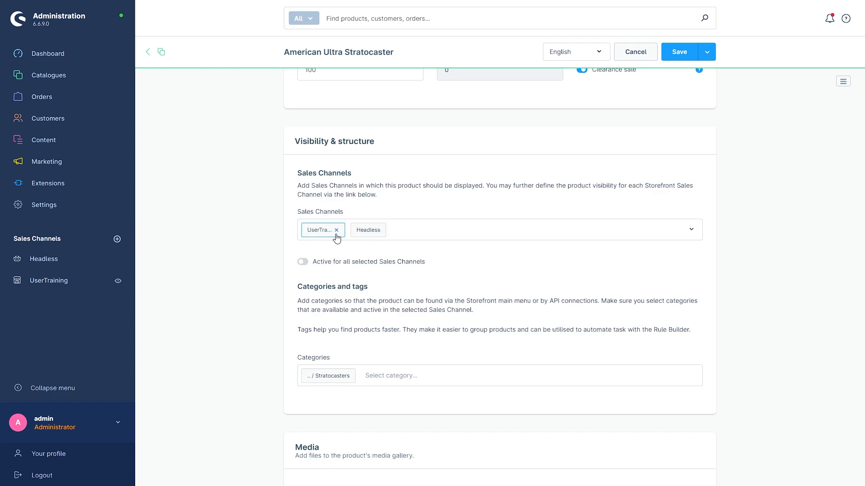
left_click(303, 264)
Step: Add the category Home > Instruments > Electric Guitars > Miscellaneous Guitars to the product
scroll(302, 267, "down", 2)
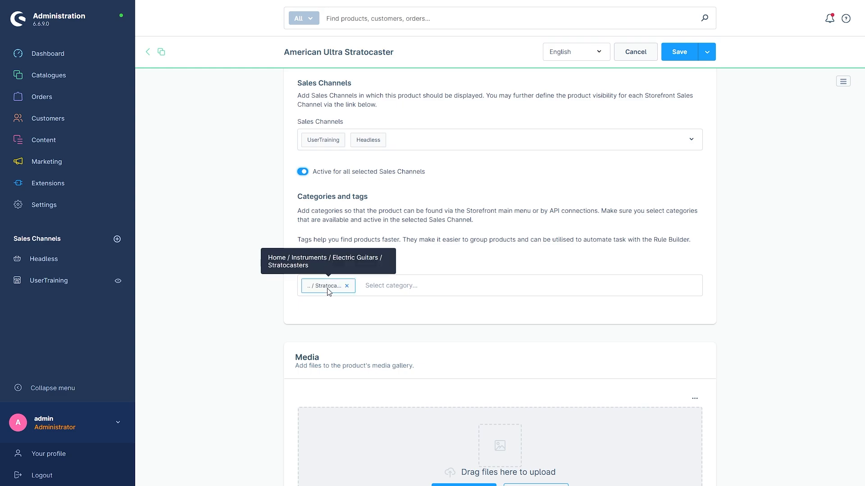
left_click(372, 286)
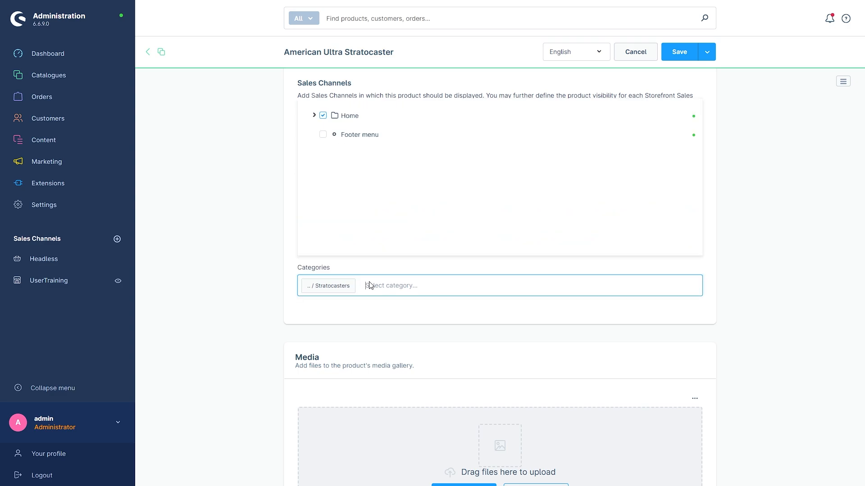
left_click(314, 116)
left_click(325, 134)
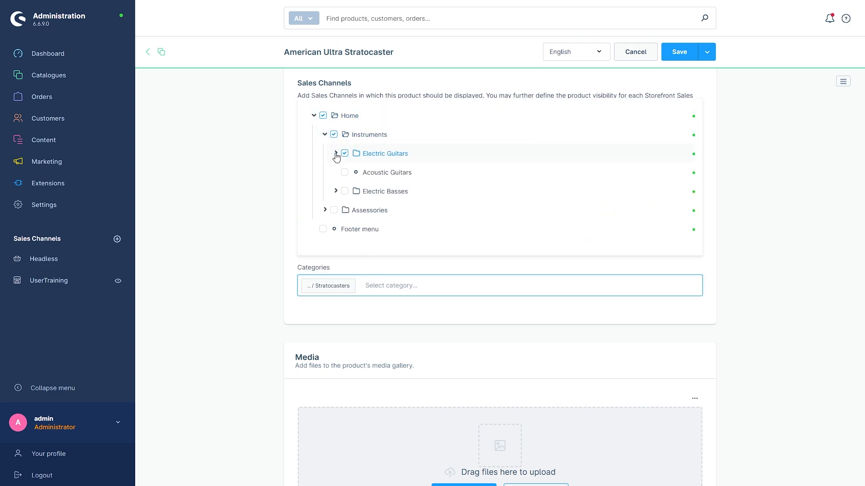
left_click(336, 154)
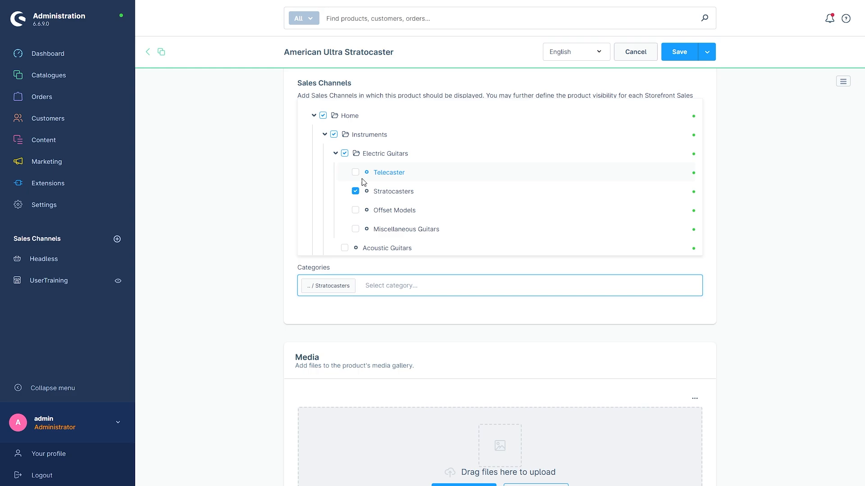
left_click(355, 229)
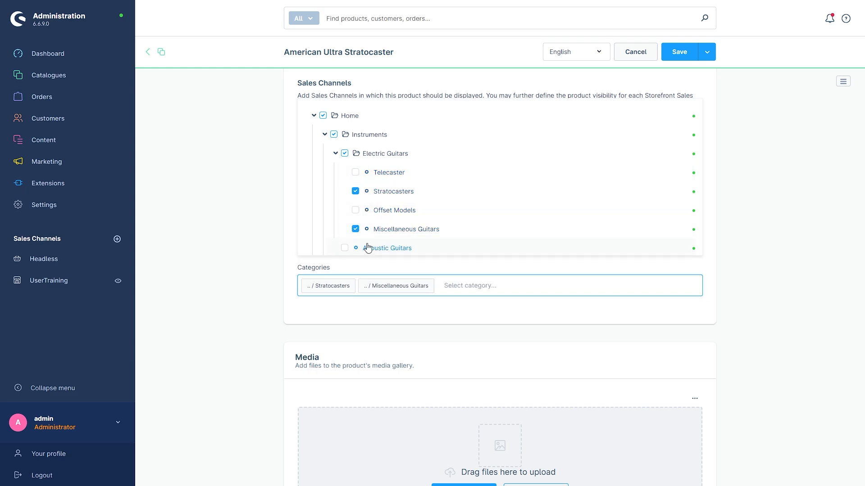
left_click(411, 324)
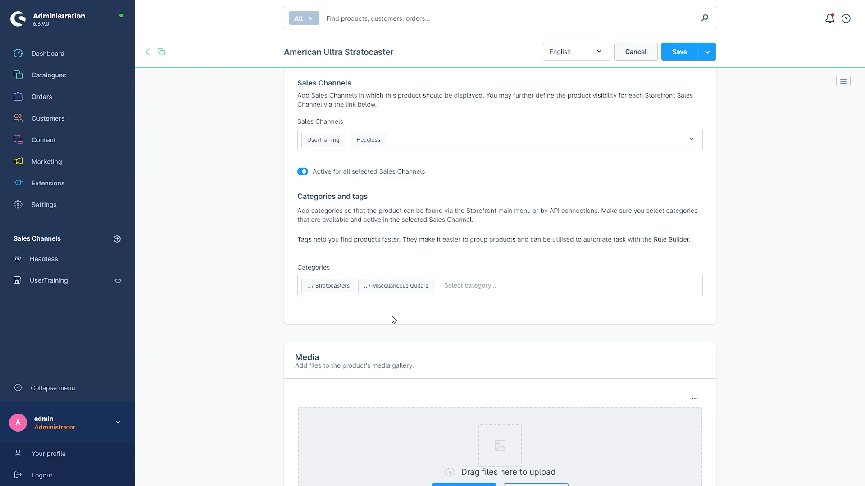
Step: Add the guitar screenshot image from the Product Media library to the product's media gallery
scroll(393, 319, "down", 4)
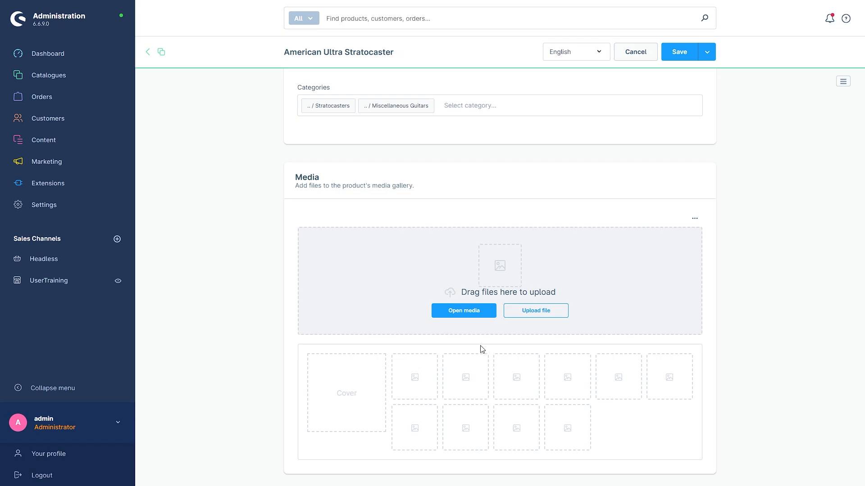
left_click(463, 315)
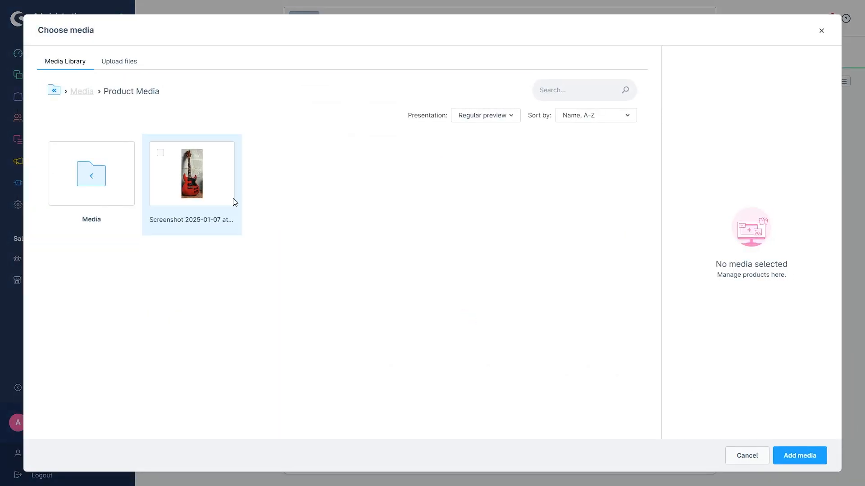
left_click(198, 188)
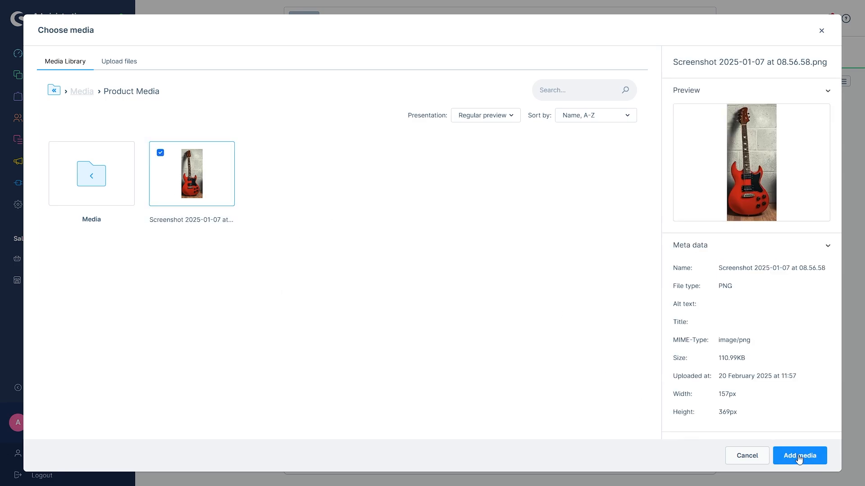
left_click(792, 456)
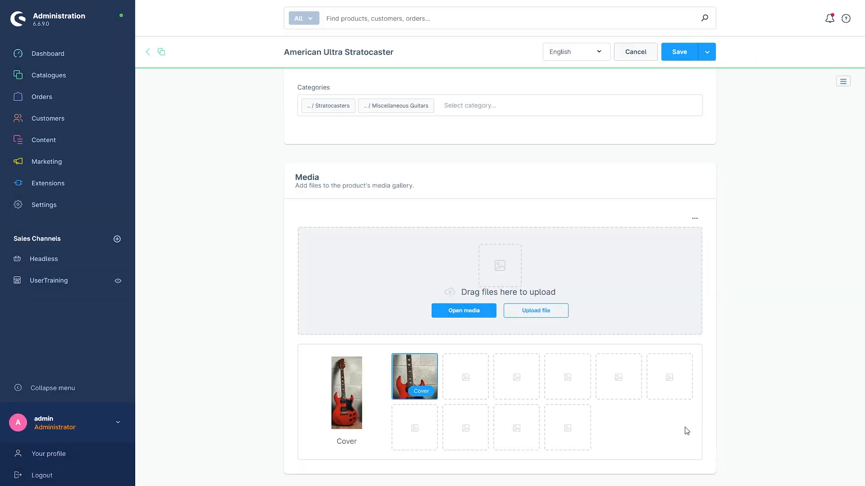
scroll(662, 423, "up", 8)
scroll(649, 418, "up", 7)
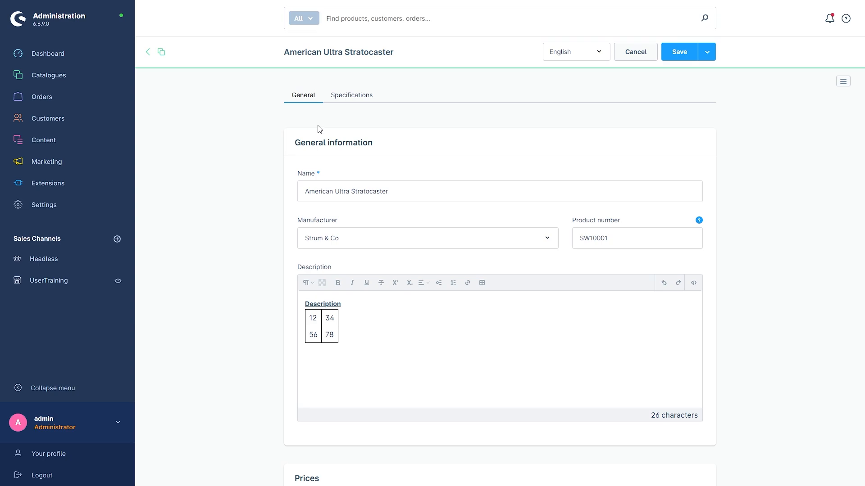
Step: Set the product's width, height and length to 100 mm and weight to 100 kg in Specifications, and save
left_click(352, 97)
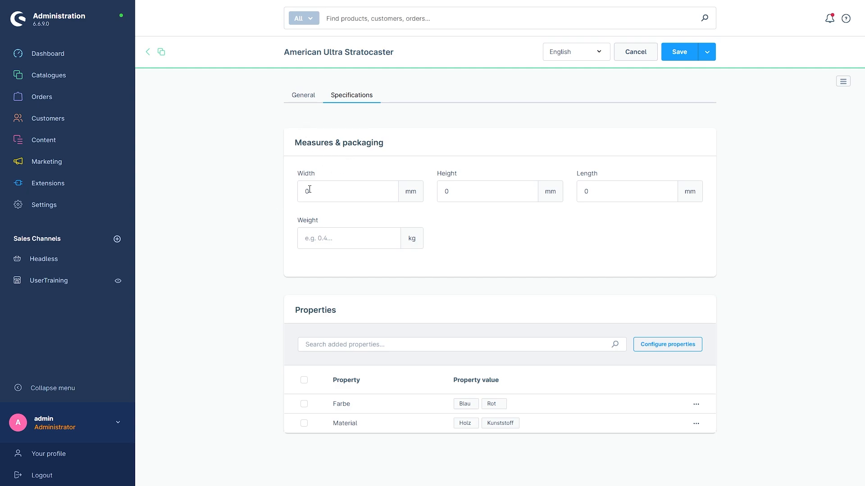
left_click(333, 194)
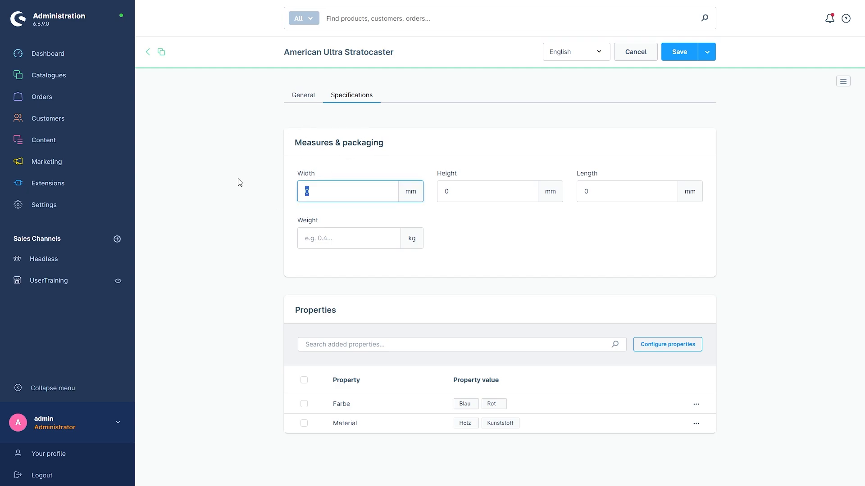
type("100")
key("Tab")
type("100")
key("Tab")
type("100")
key("Tab")
type("100")
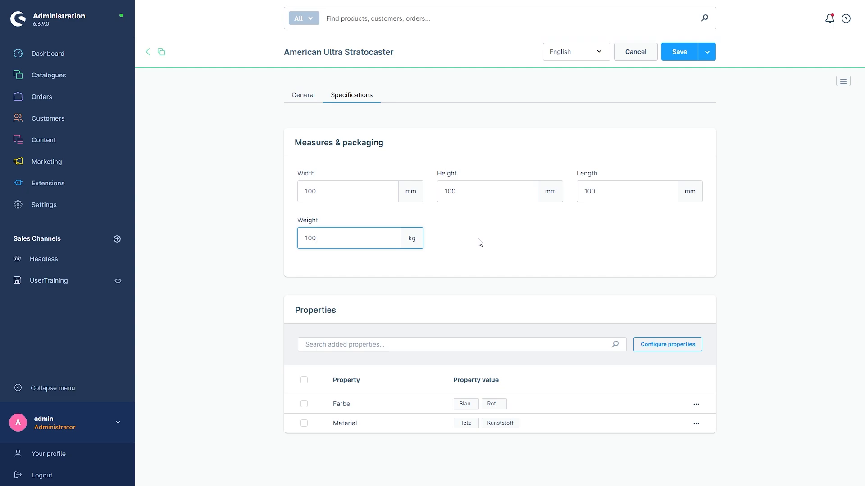
left_click(677, 52)
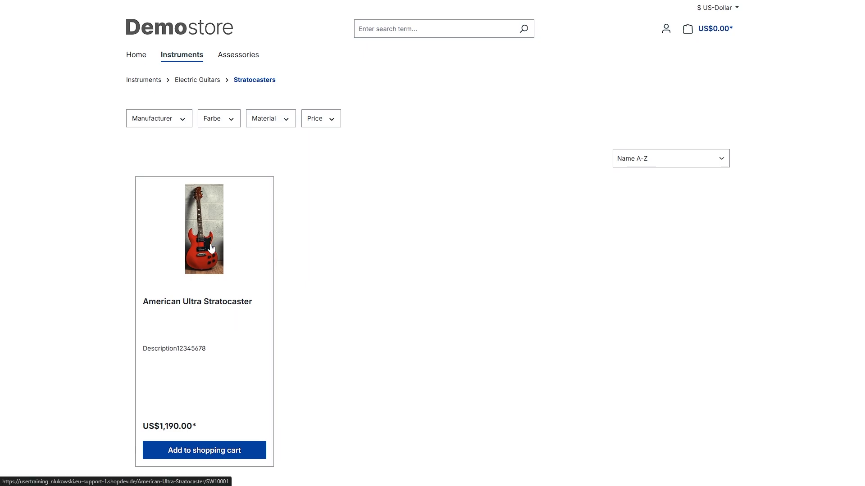
Step: Open the product's page in the storefront and examine its description and properties
left_click(213, 306)
scroll(493, 356, "down", 1)
scroll(489, 369, "down", 1)
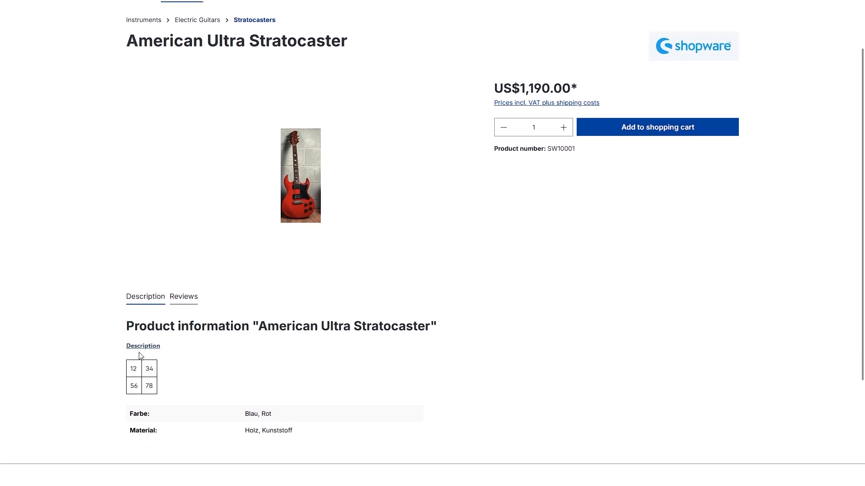
left_click_drag(125, 345, 155, 347)
left_click(191, 365)
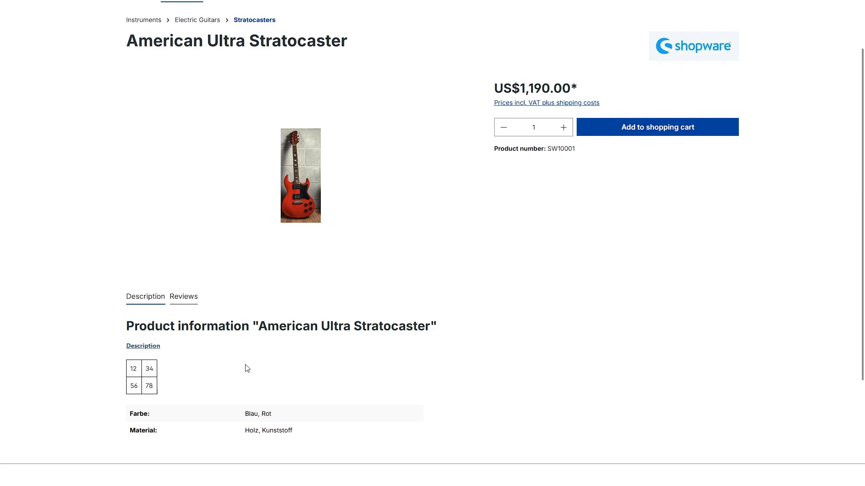